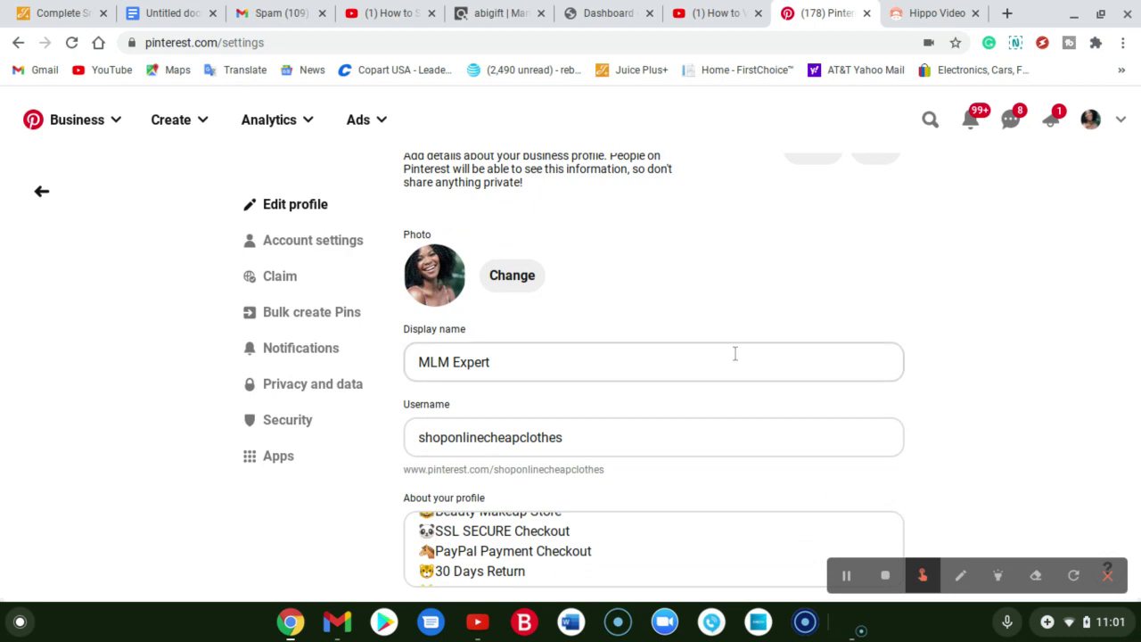
# - Find the Website URL field on the Edit profile page and circle its green check mark in purple
pyautogui.scroll(-1, 854, 310)
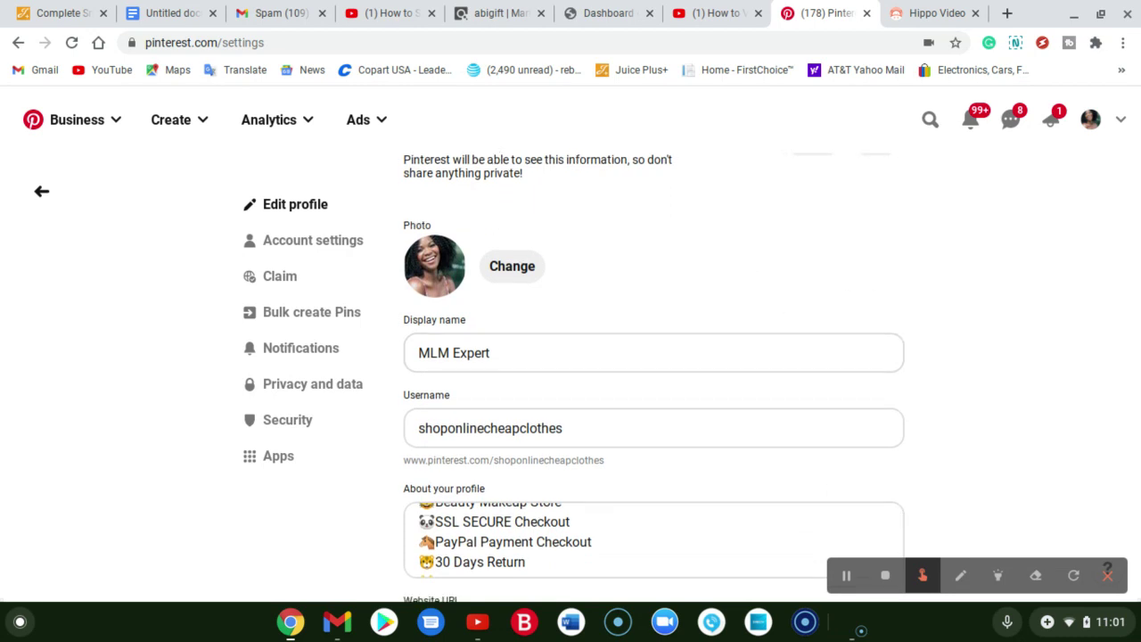
pyautogui.scroll(-2, 866, 301)
pyautogui.scroll(3, 661, 169)
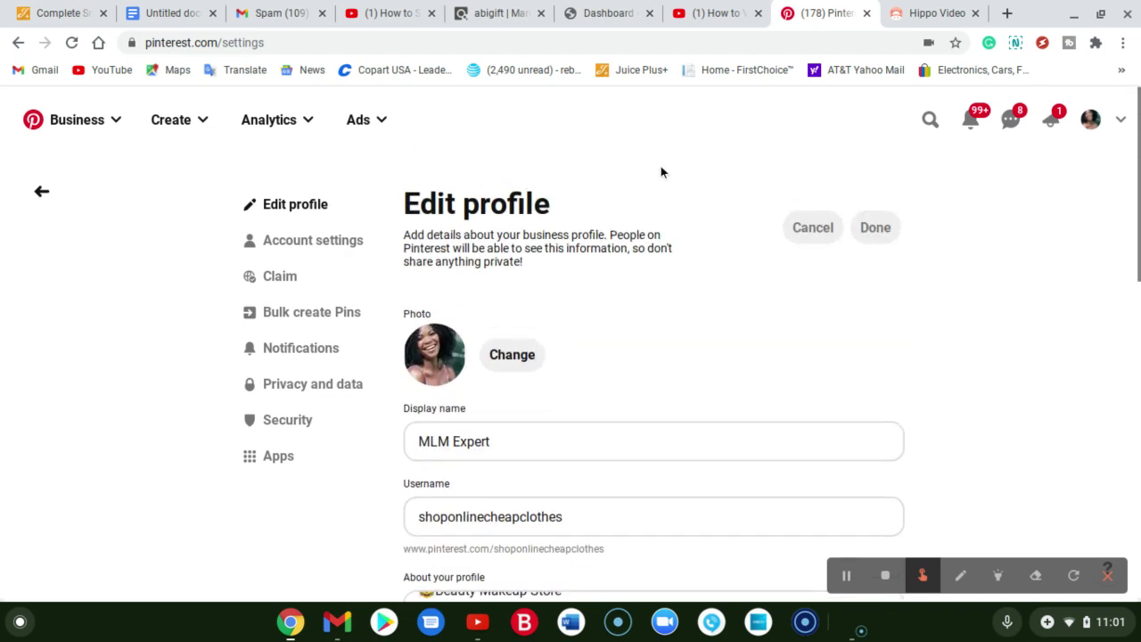
pyautogui.scroll(-2, 734, 563)
pyautogui.scroll(-3, 581, 387)
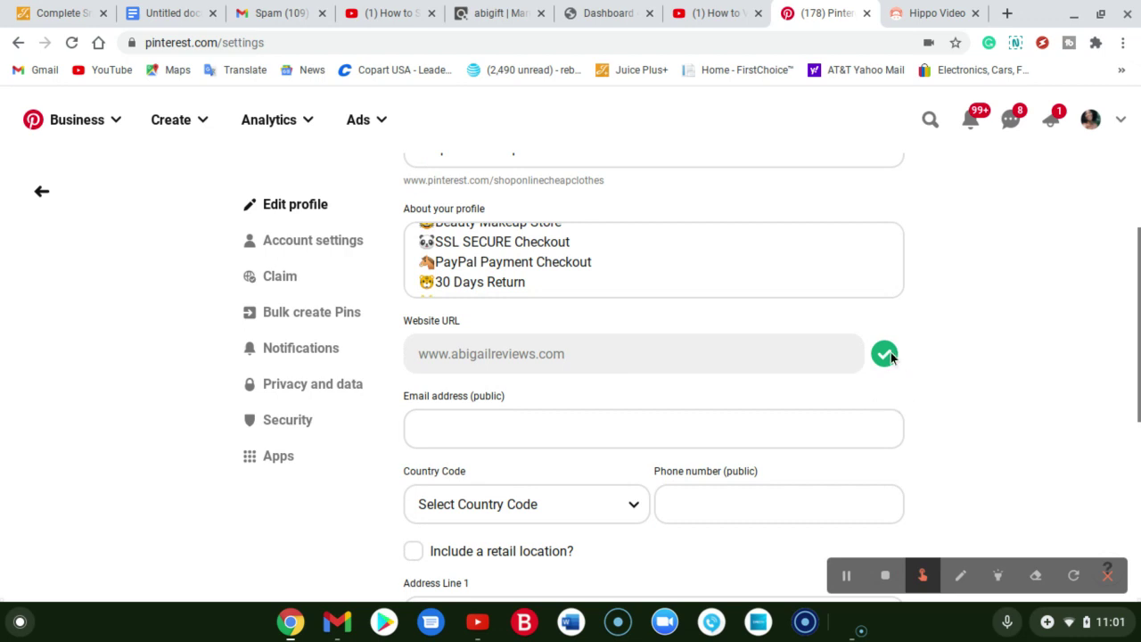
pyautogui.click(959, 579)
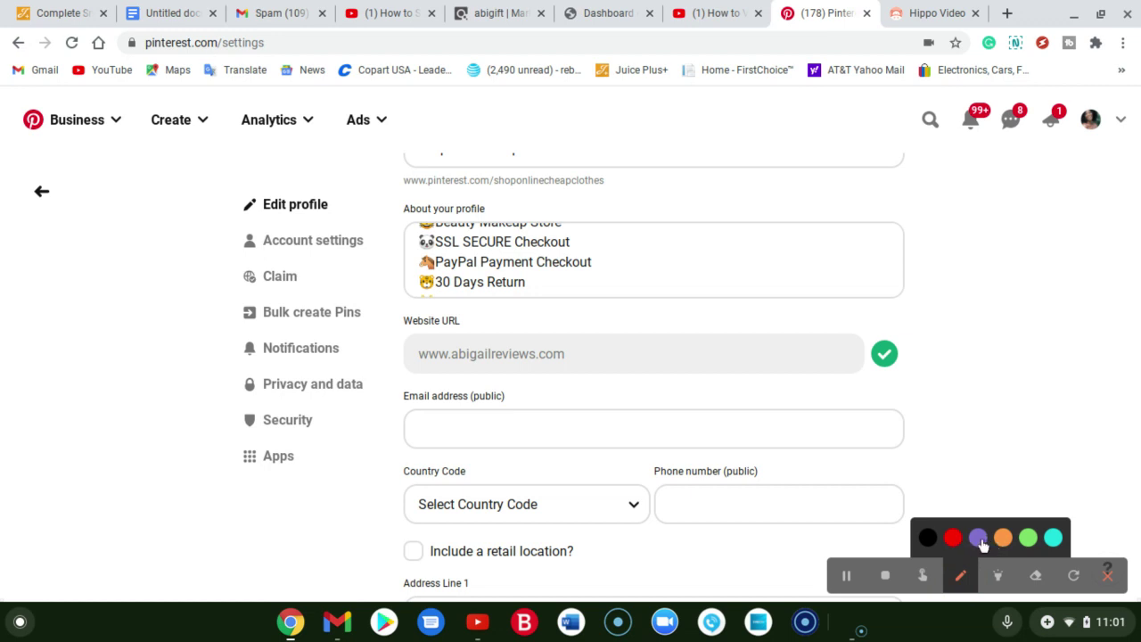
pyautogui.click(980, 540)
pyautogui.moveTo(884, 323)
pyautogui.mouseDown()
pyautogui.moveTo(832, 316)
pyautogui.moveTo(734, 386)
pyautogui.moveTo(999, 394)
pyautogui.moveTo(801, 332)
pyautogui.mouseUp()
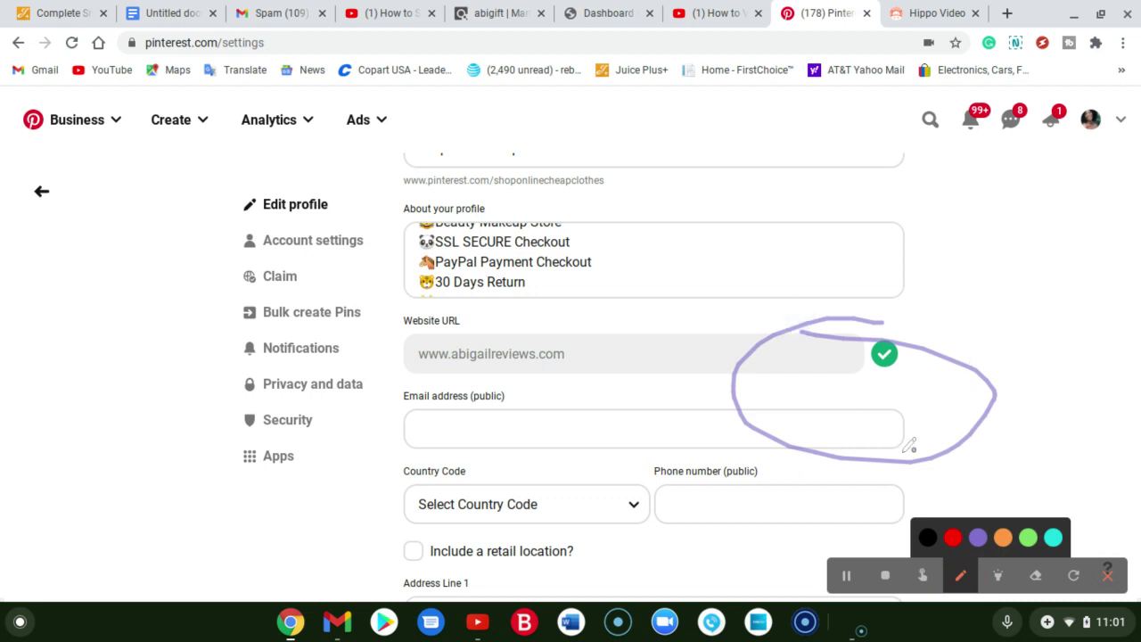
pyautogui.click(960, 575)
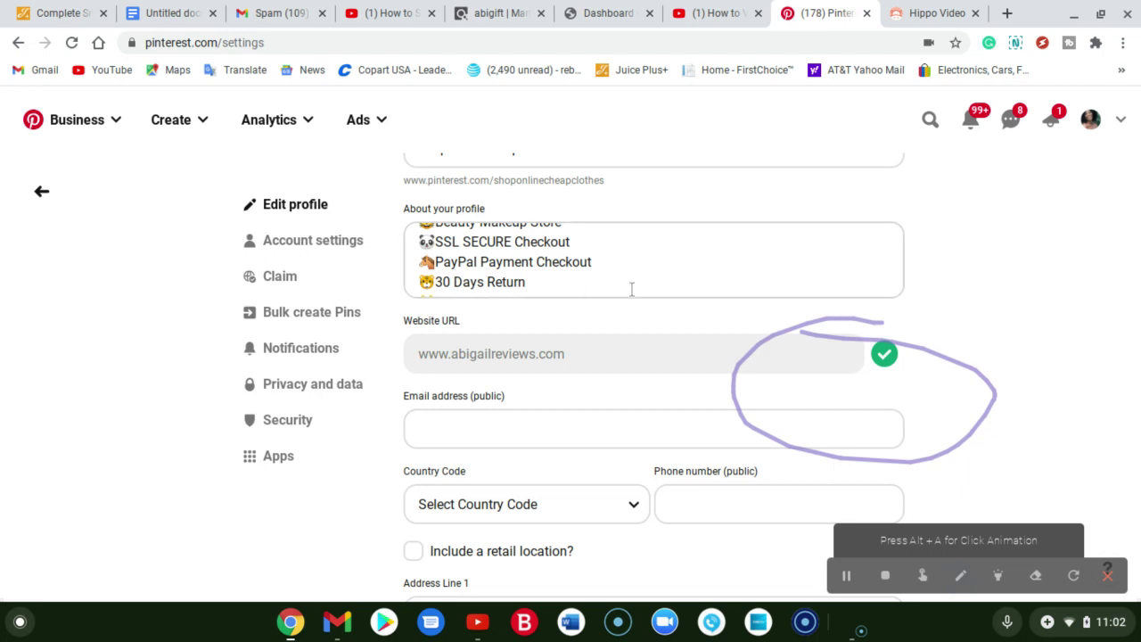
# - Open the Claim settings and circle in purple the unclaim option for abigailreviews.com and the claim option for Websites
pyautogui.click(280, 281)
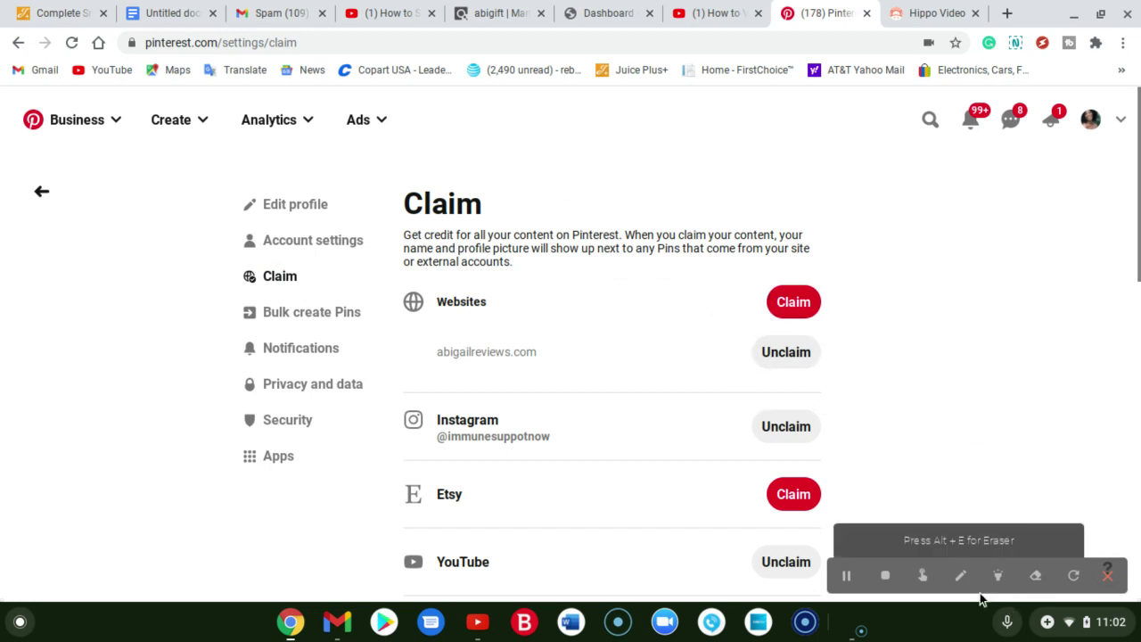
pyautogui.click(961, 575)
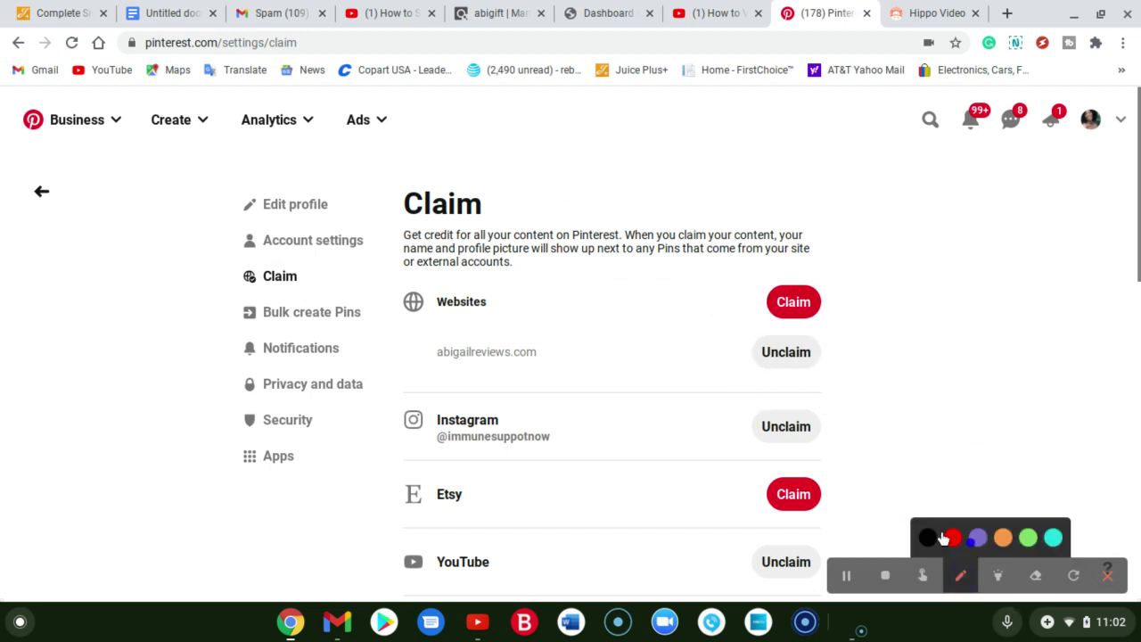
pyautogui.click(979, 538)
pyautogui.moveTo(744, 337)
pyautogui.mouseDown()
pyautogui.moveTo(731, 381)
pyautogui.moveTo(871, 378)
pyautogui.moveTo(767, 323)
pyautogui.moveTo(737, 331)
pyautogui.mouseUp()
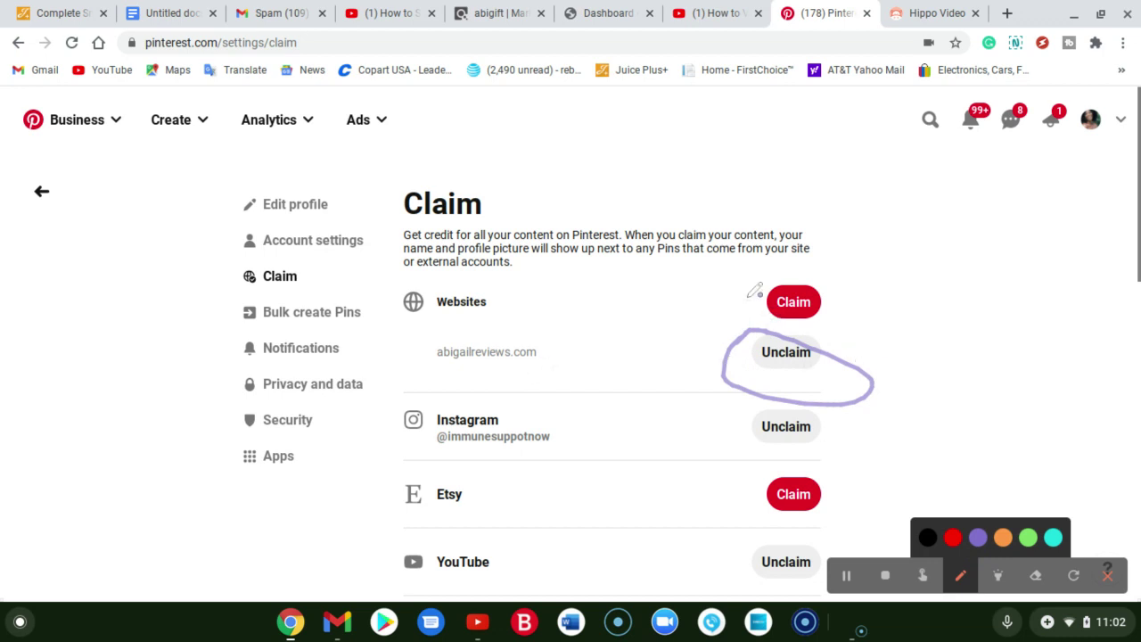
pyautogui.moveTo(758, 281)
pyautogui.mouseDown()
pyautogui.moveTo(743, 298)
pyautogui.moveTo(816, 331)
pyautogui.moveTo(829, 276)
pyautogui.moveTo(743, 281)
pyautogui.mouseUp()
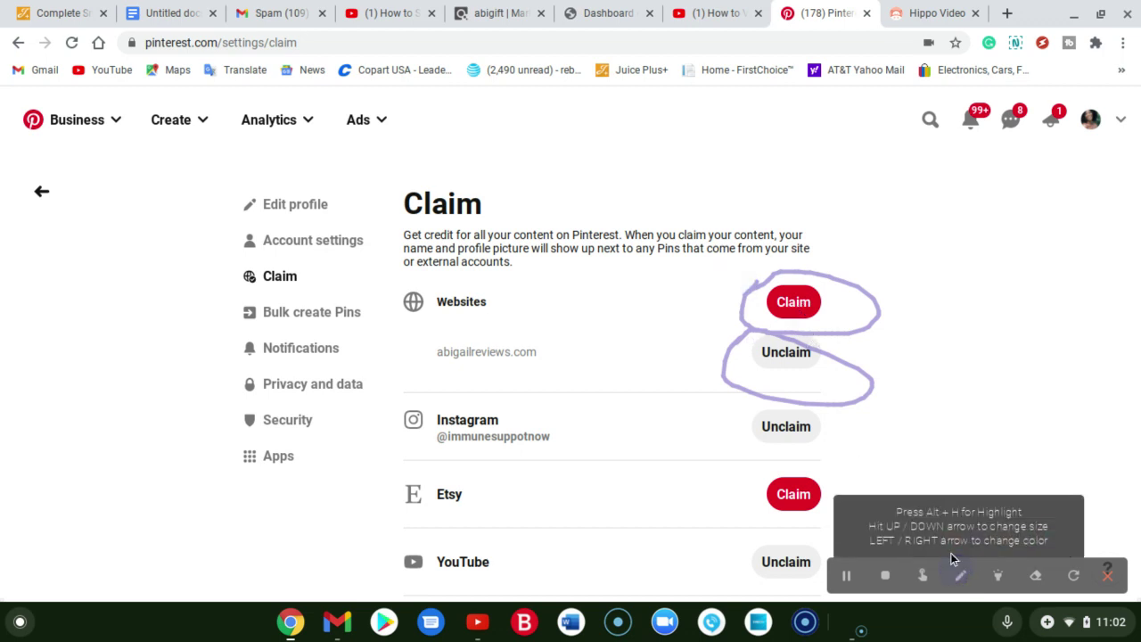
# - Leave drawing mode and start a website claim to show the available verification methods
pyautogui.click(923, 575)
pyautogui.click(805, 308)
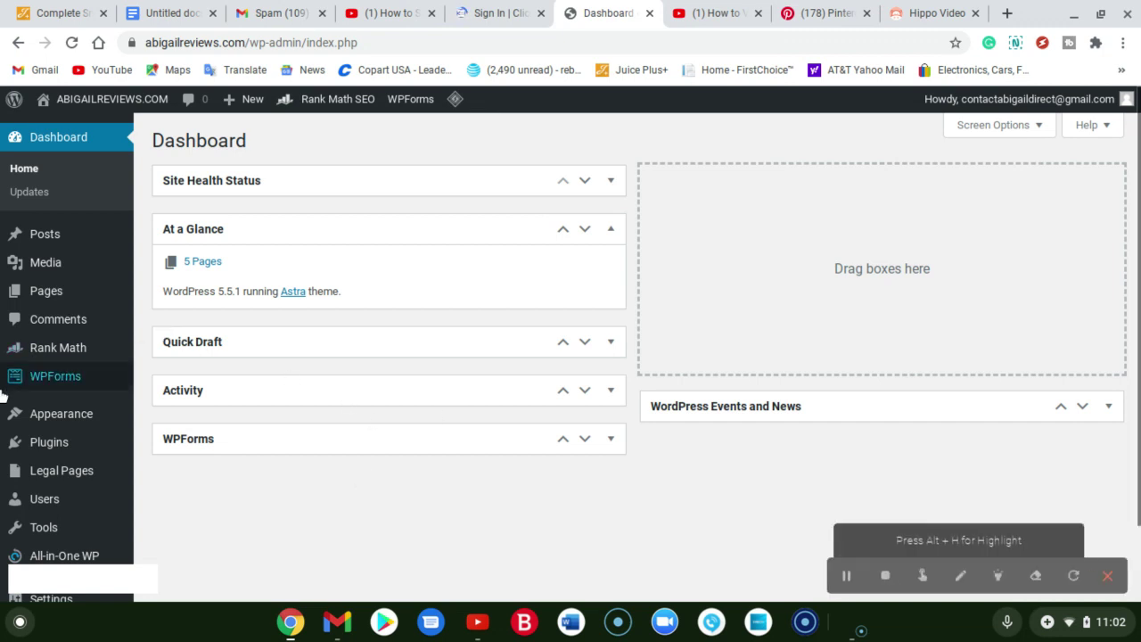
# - Open the list of installed plugins for the WordPress site and look through it
pyautogui.moveTo(45, 477)
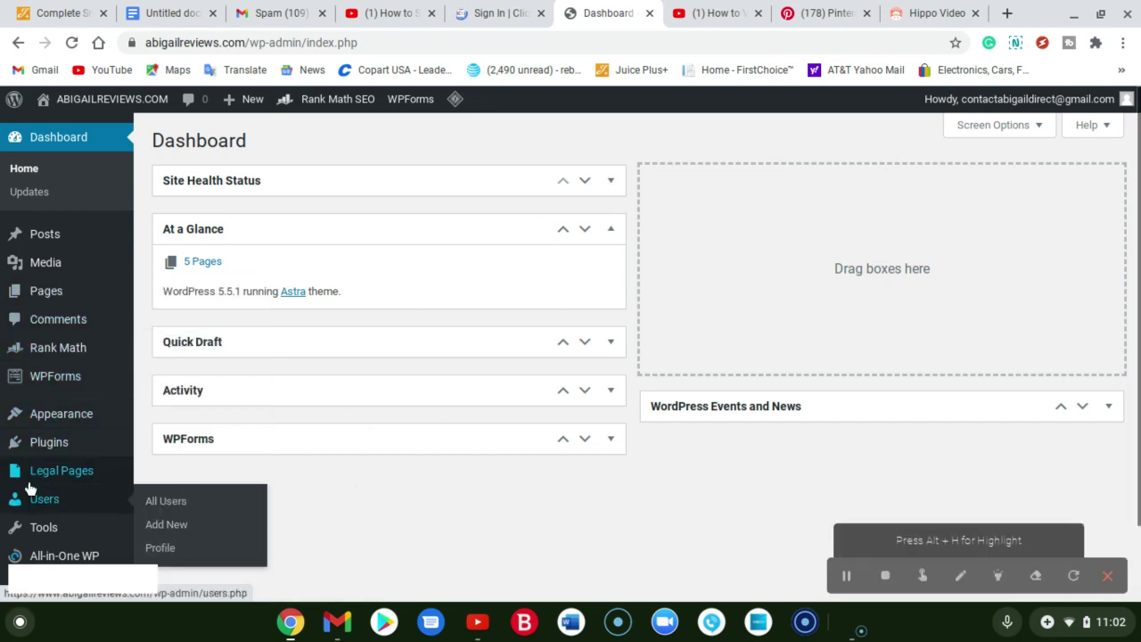
pyautogui.moveTo(59, 442)
pyautogui.click(147, 444)
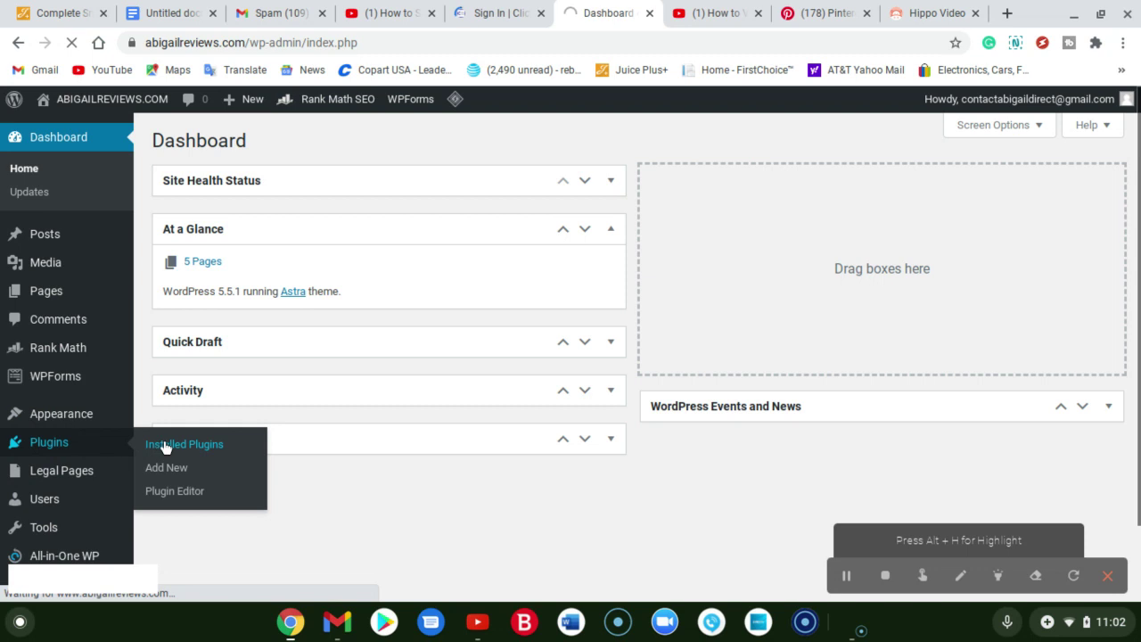
pyautogui.scroll(-1, 420, 425)
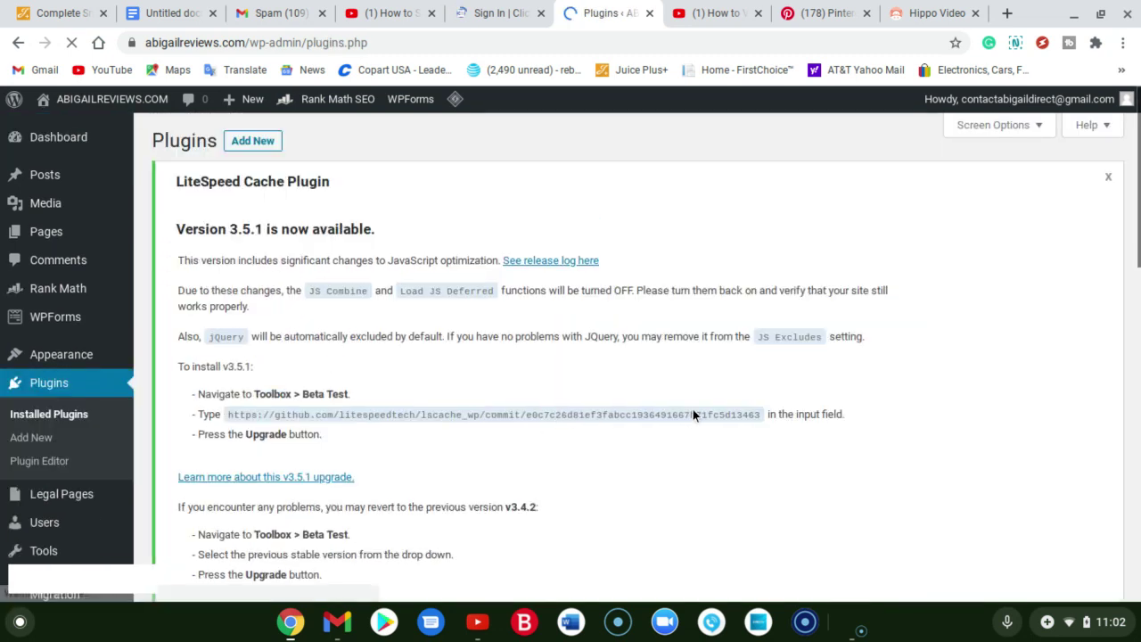
pyautogui.scroll(-6, 693, 410)
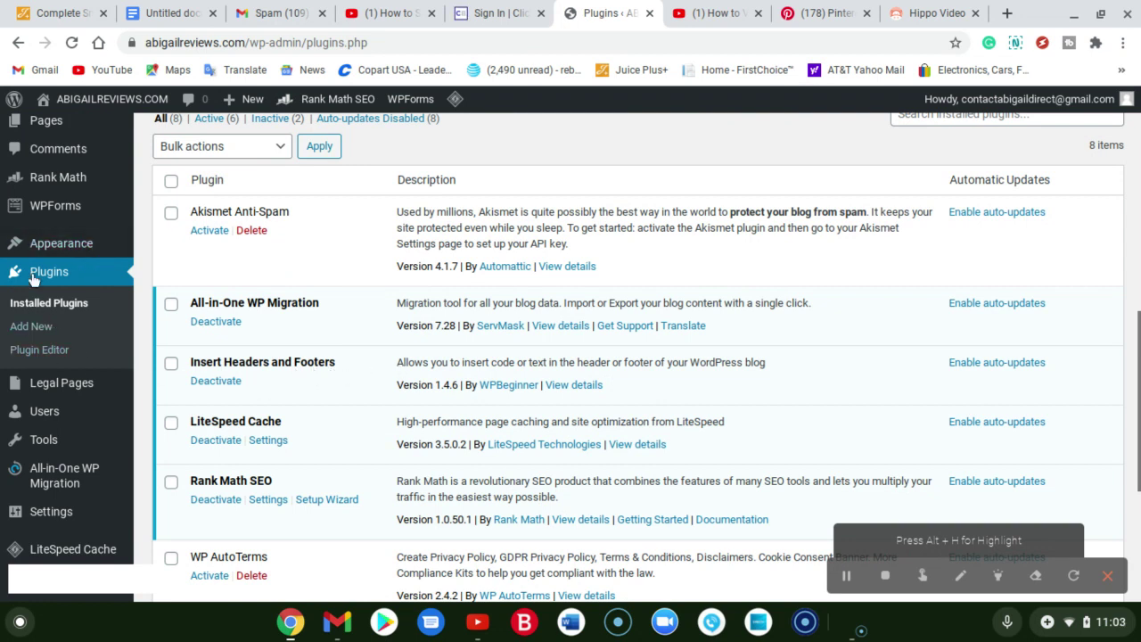
# - Search the plugins available to add for "header" and find the Insert Headers and Footers plugin
pyautogui.click(44, 328)
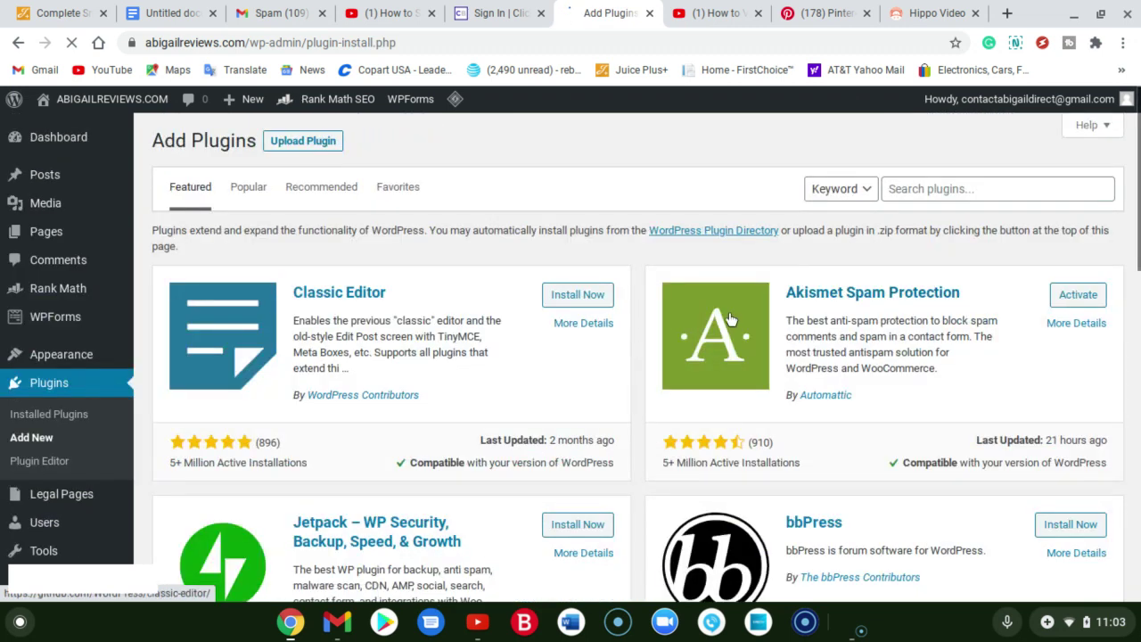
pyautogui.click(927, 189)
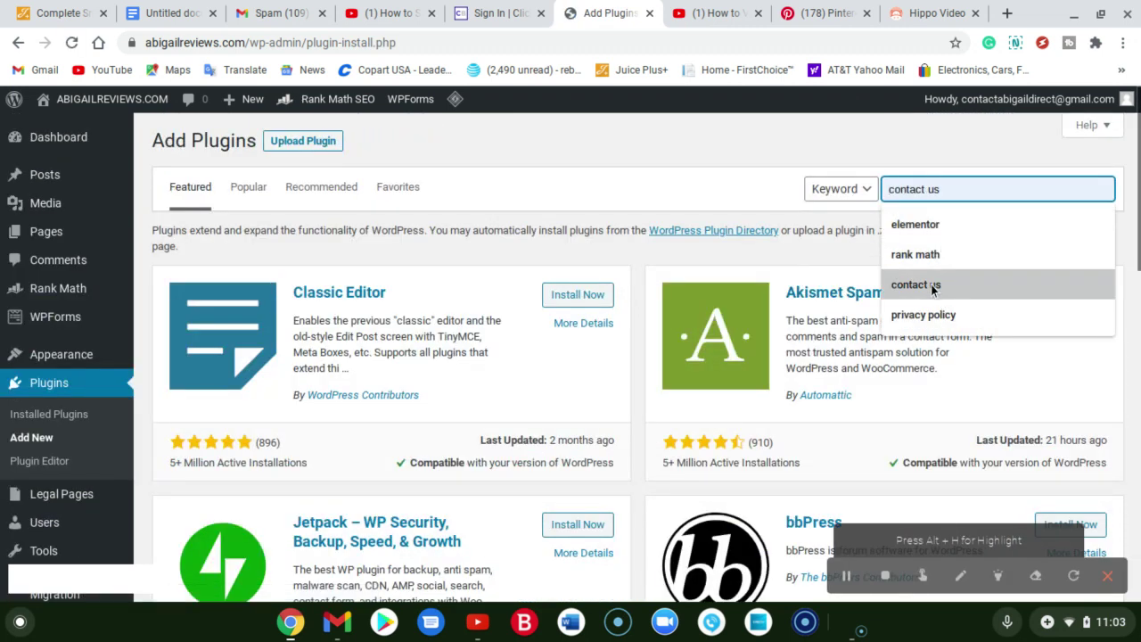
pyautogui.write('heder')
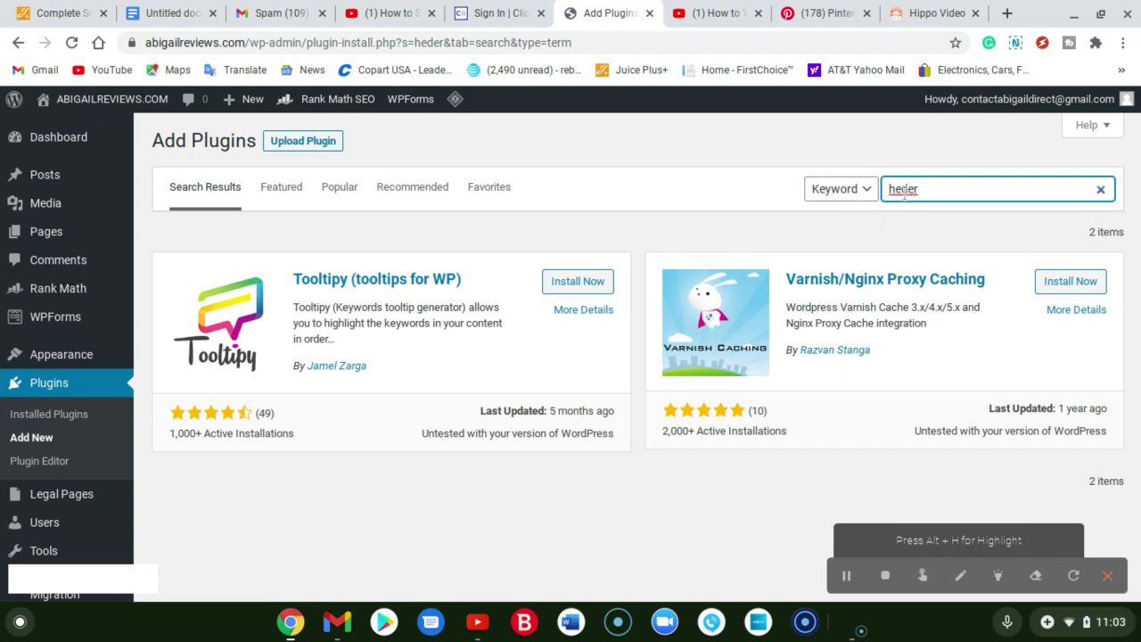
pyautogui.click(900, 189)
pyautogui.write('a')
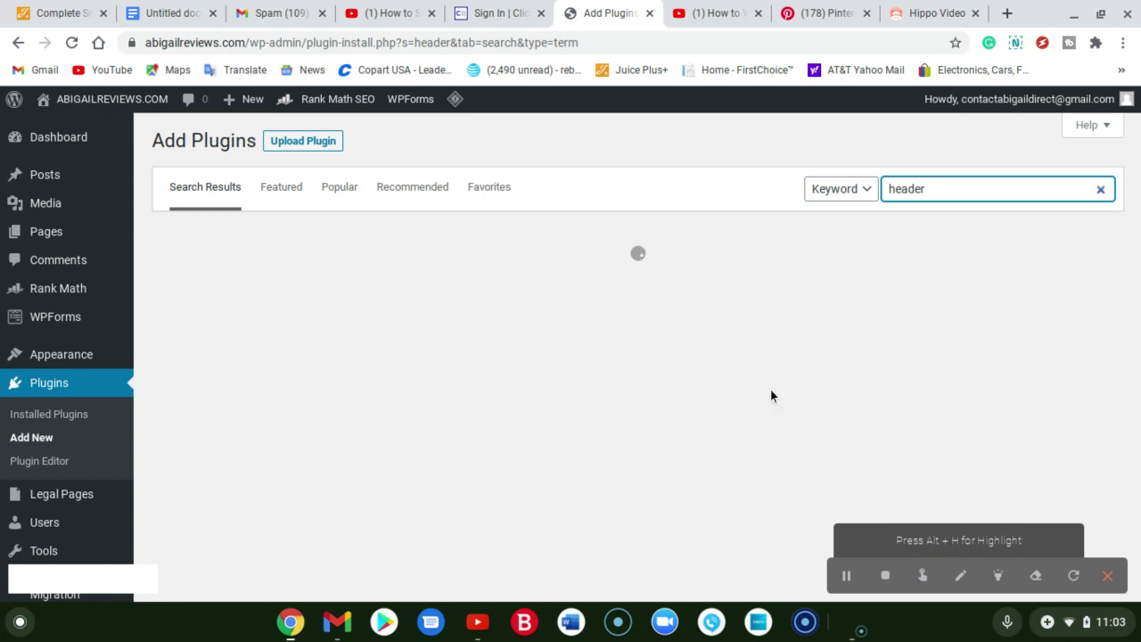
pyautogui.scroll(-5, 758, 397)
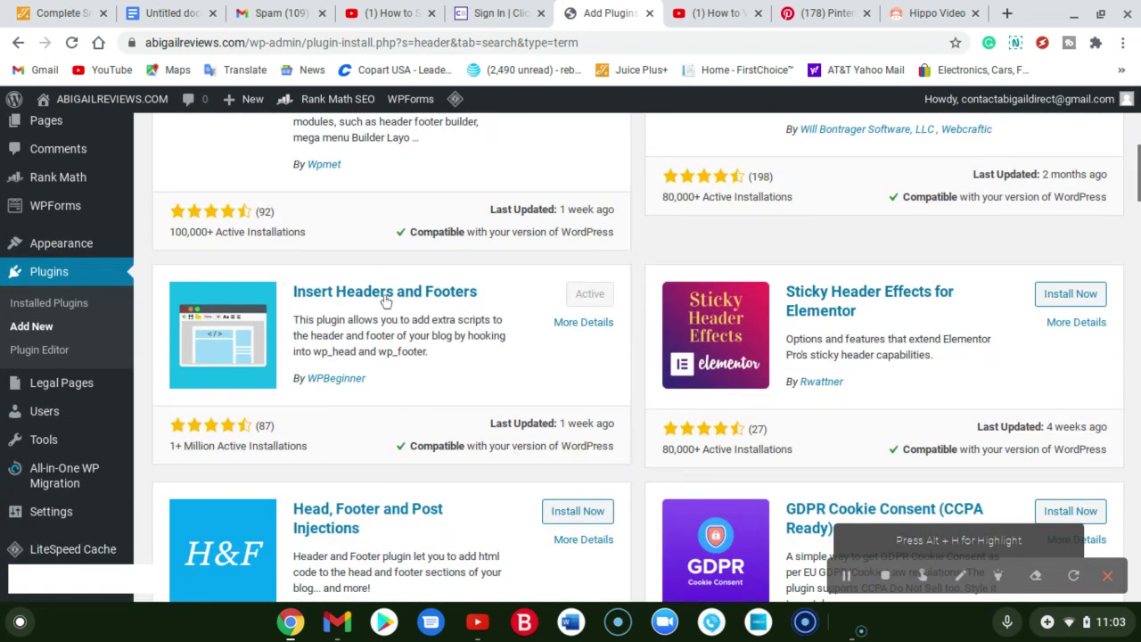
# - Point out the Insert Headers and Footers plugin by briefly highlighting its title and description in the search results
pyautogui.click(963, 579)
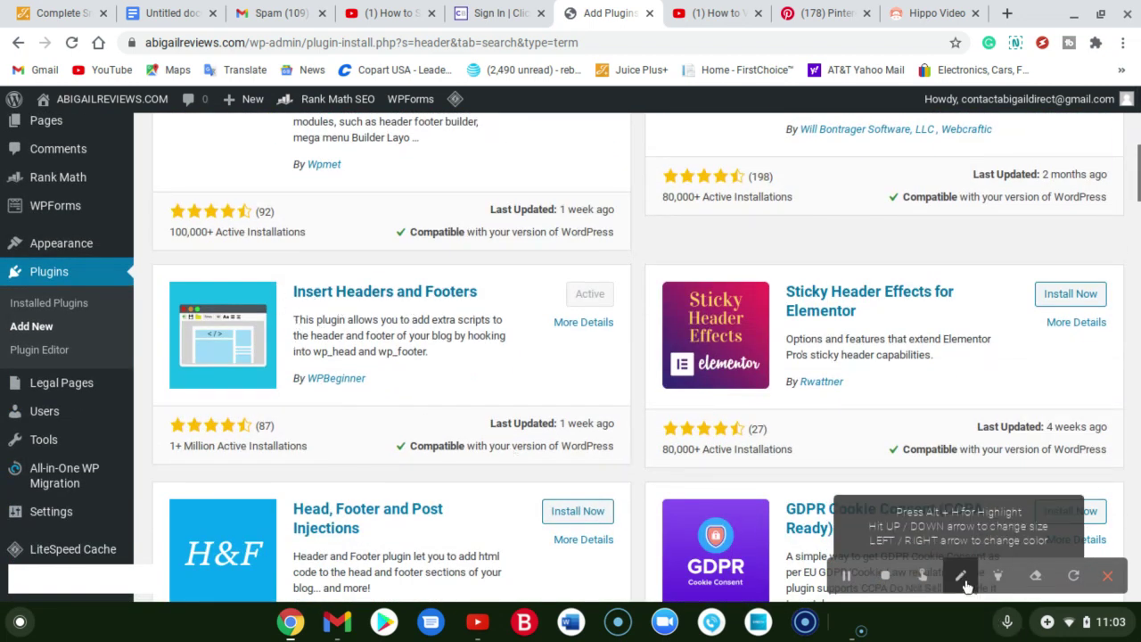
pyautogui.moveTo(966, 581)
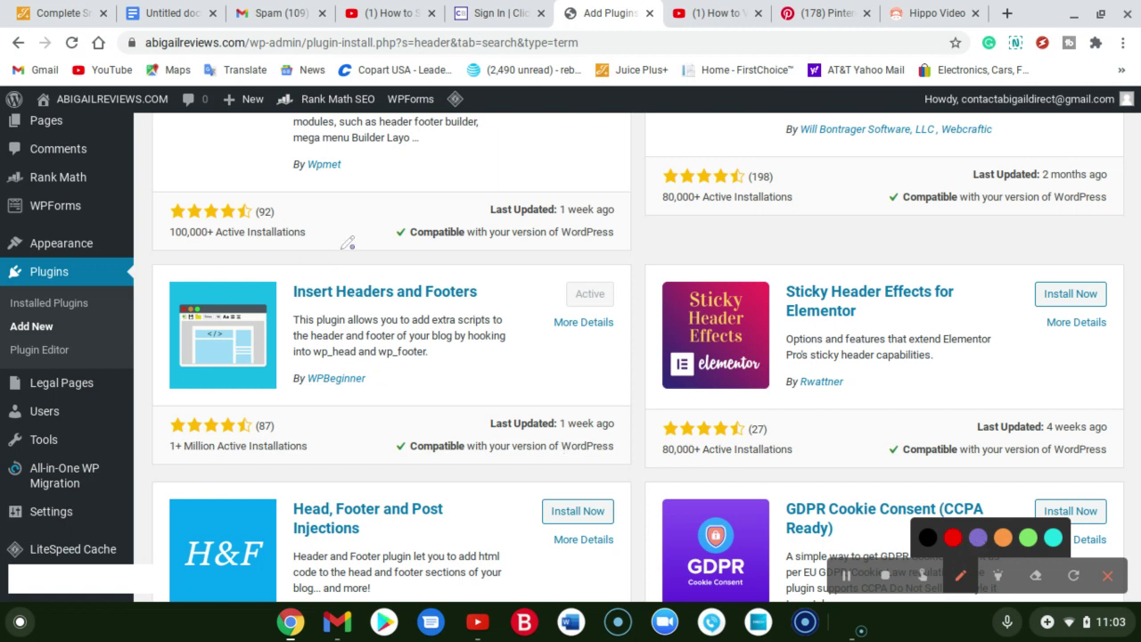
pyautogui.click(961, 578)
pyautogui.click(960, 578)
pyautogui.click(960, 577)
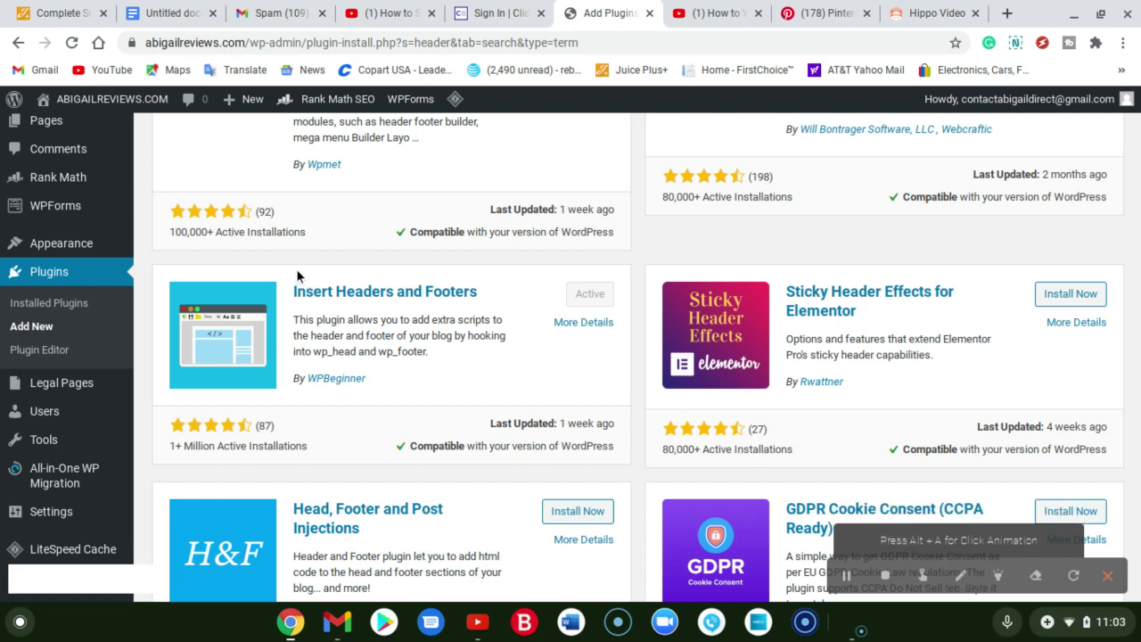
pyautogui.moveTo(296, 268); pyautogui.dragTo(409, 365)
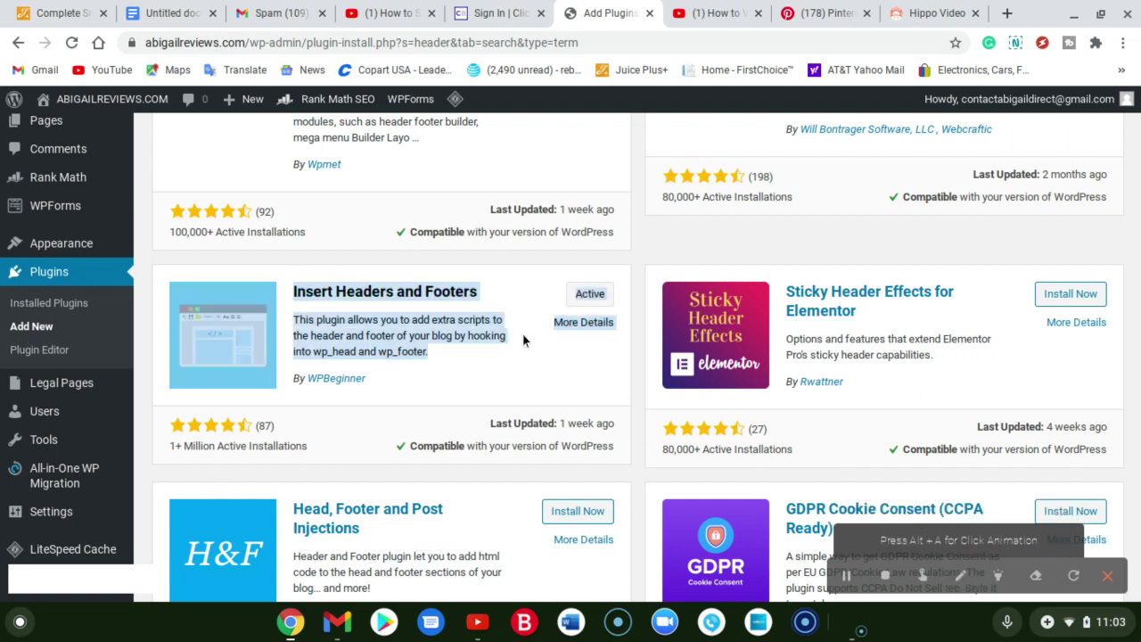
pyautogui.click(514, 373)
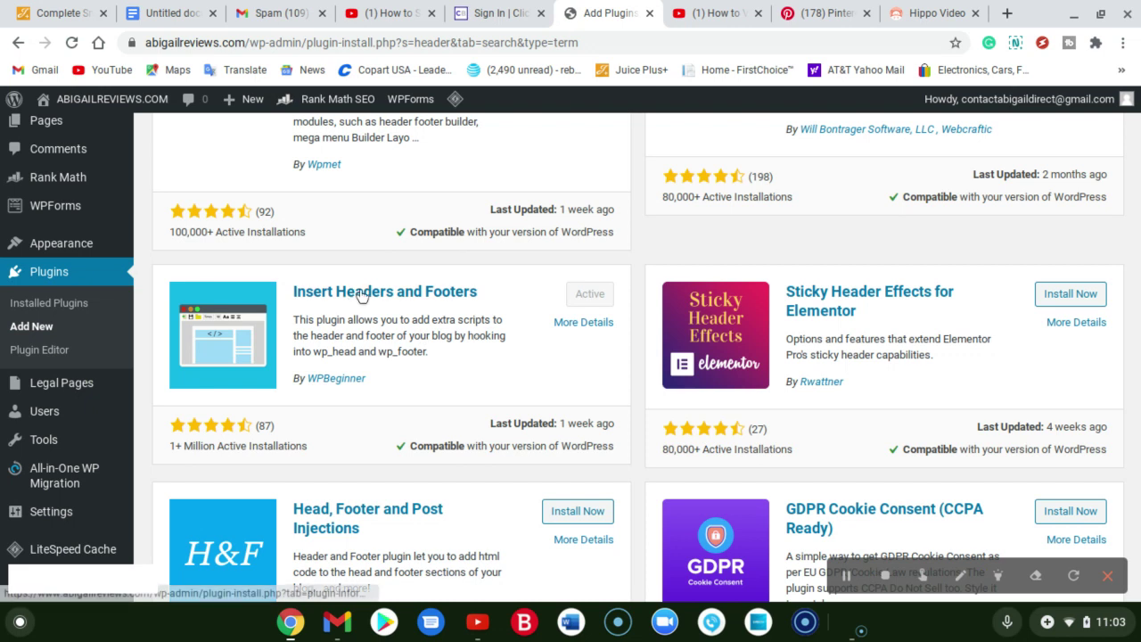
# - Open the settings page of the Insert Headers and Footers plugin
pyautogui.scroll(-1, 82, 346)
pyautogui.moveTo(54, 439)
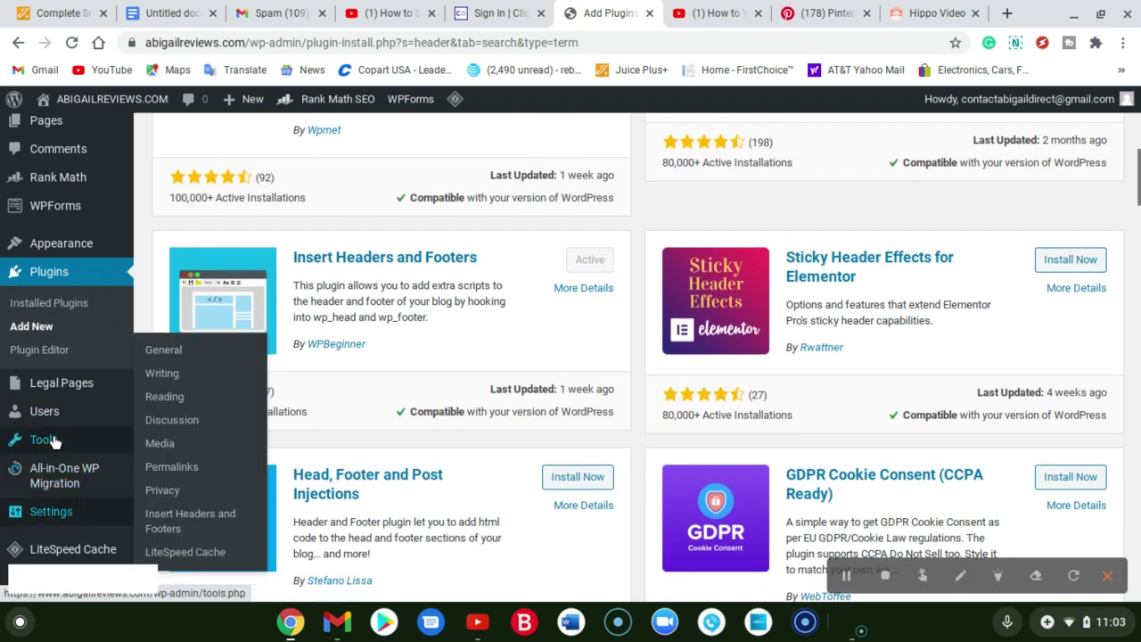
pyautogui.scroll(-2, 89, 494)
pyautogui.moveTo(76, 516)
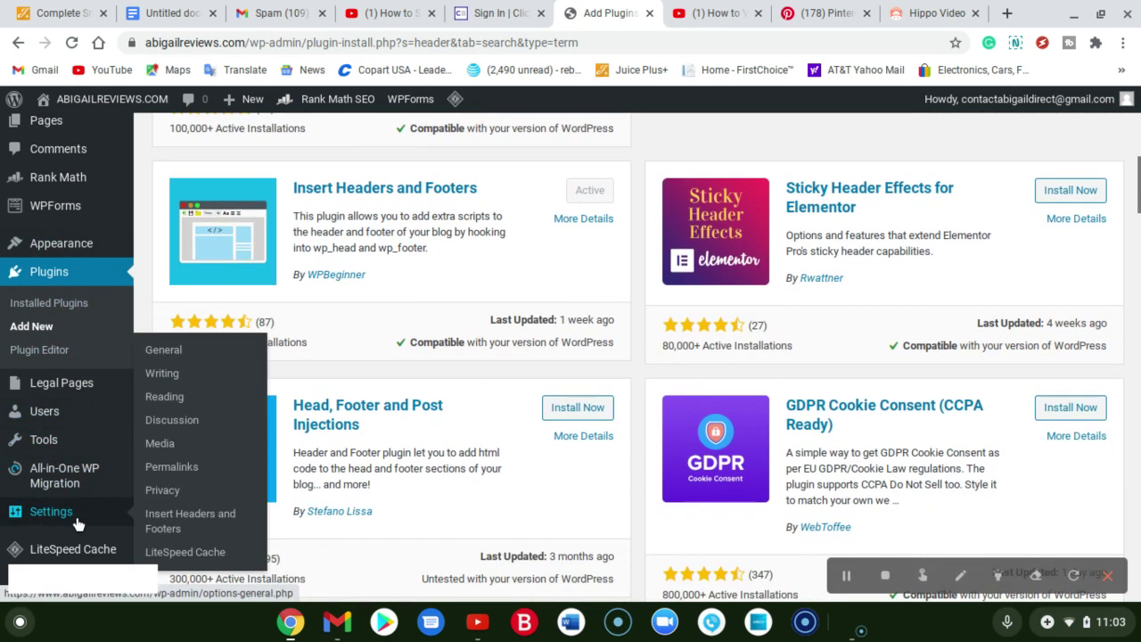
pyautogui.click(201, 514)
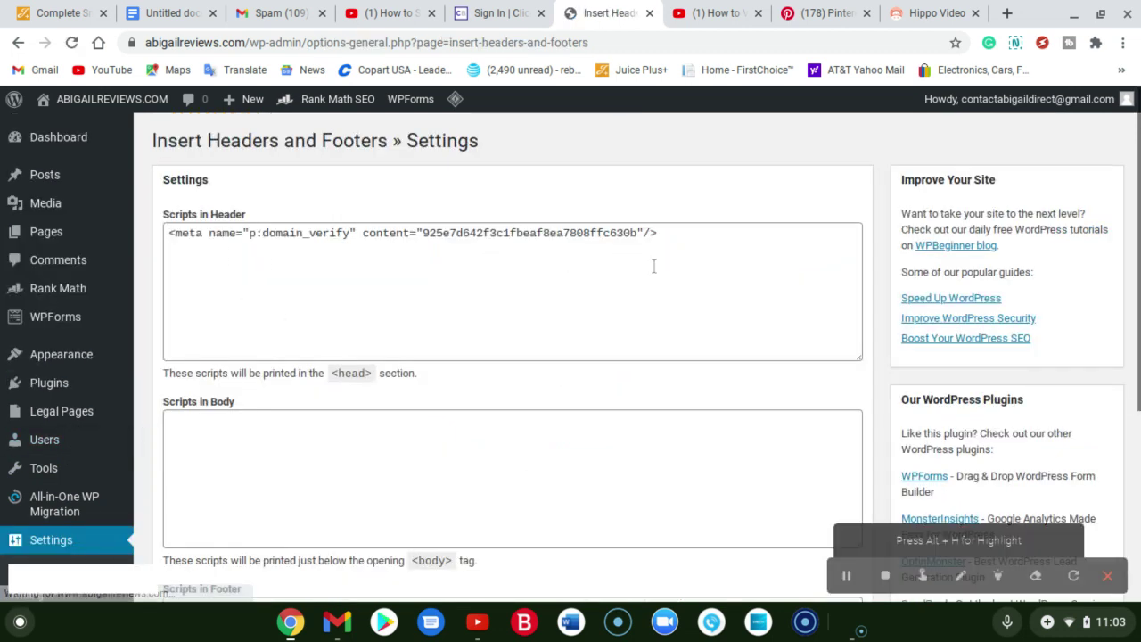
# - Circle the Scripts in Header box containing the Pinterest meta tag in red and look at the page's save option
pyautogui.click(961, 578)
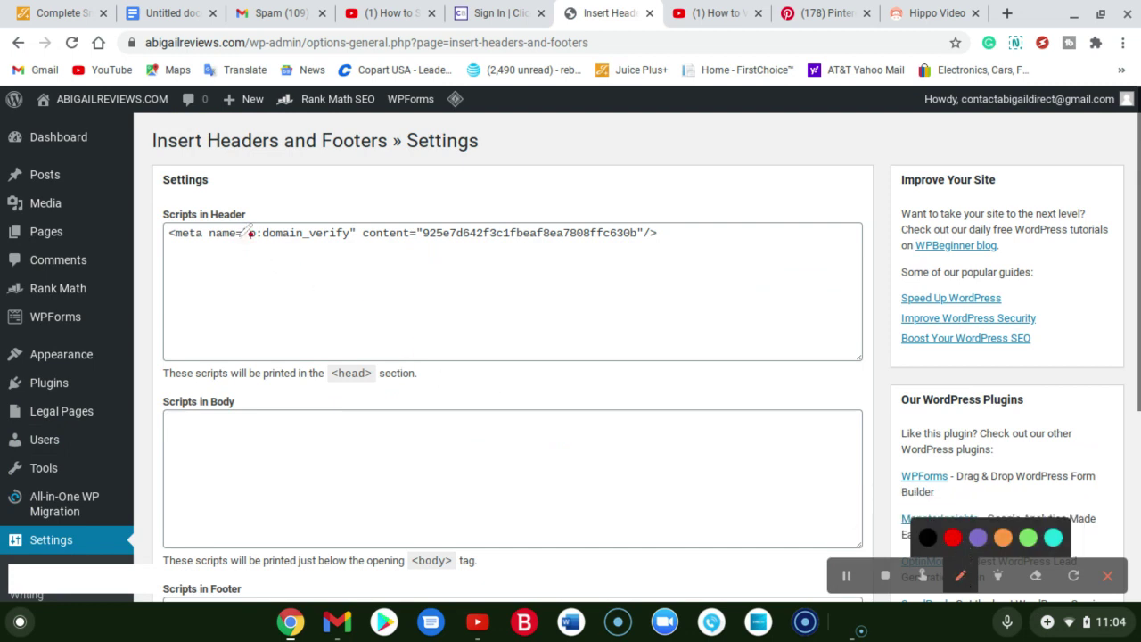
pyautogui.moveTo(299, 197)
pyautogui.mouseDown()
pyautogui.moveTo(154, 323)
pyautogui.moveTo(802, 352)
pyautogui.moveTo(446, 173)
pyautogui.moveTo(233, 202)
pyautogui.mouseUp()
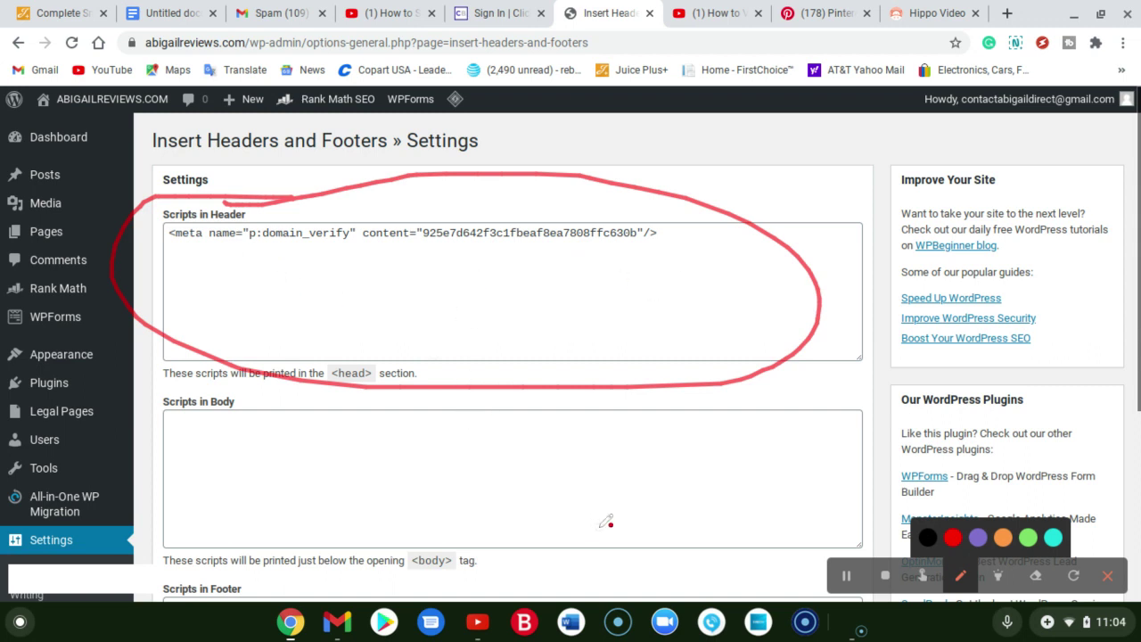
pyautogui.scroll(-5, 717, 452)
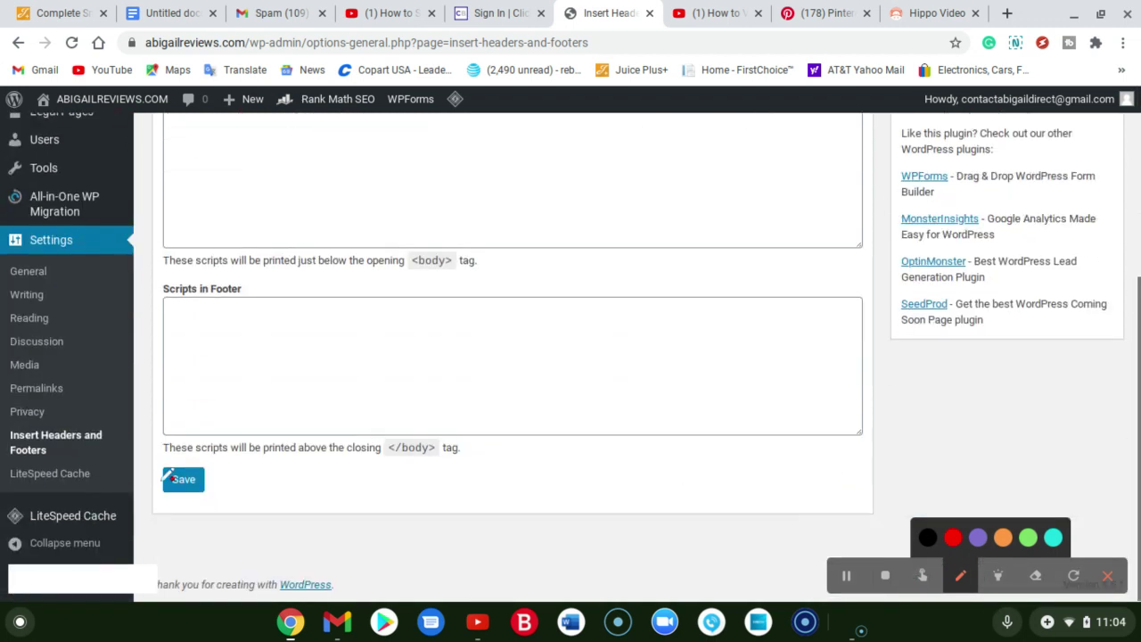
pyautogui.scroll(5, 576, 434)
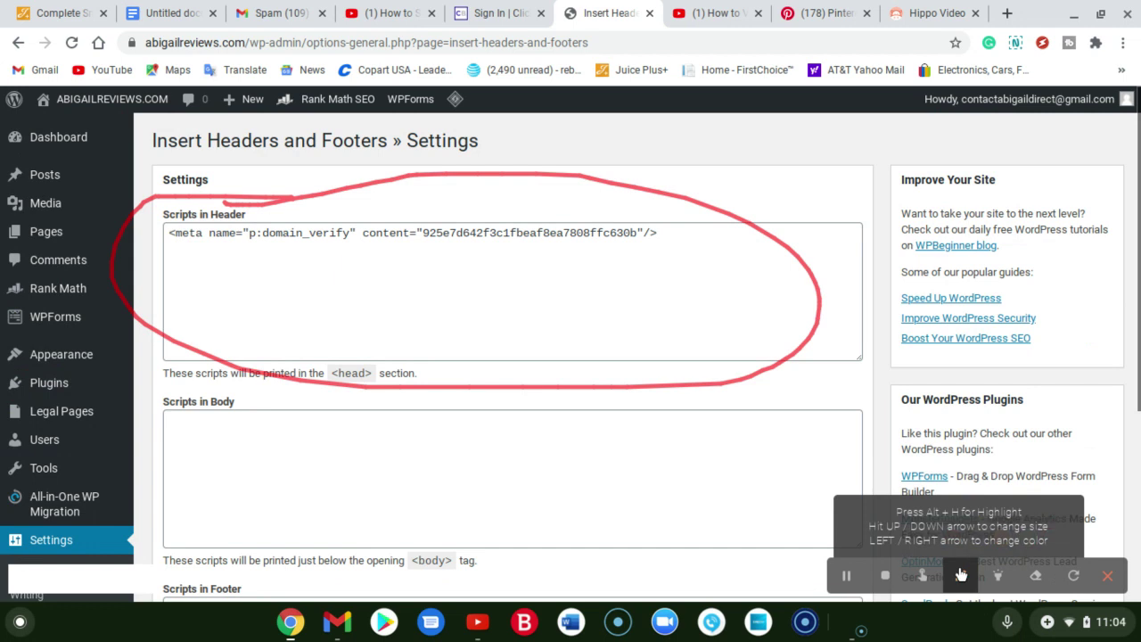
# - Switch to Pinterest's claim method dialog and circle its option for continuing in purple
pyautogui.moveTo(62, 149)
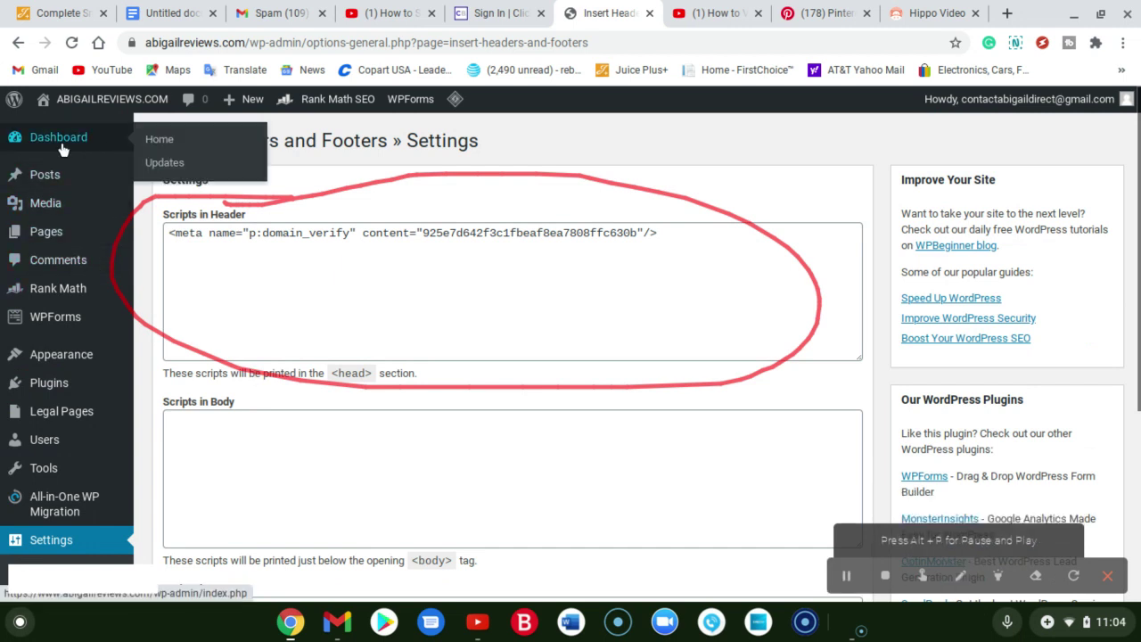
pyautogui.click(813, 9)
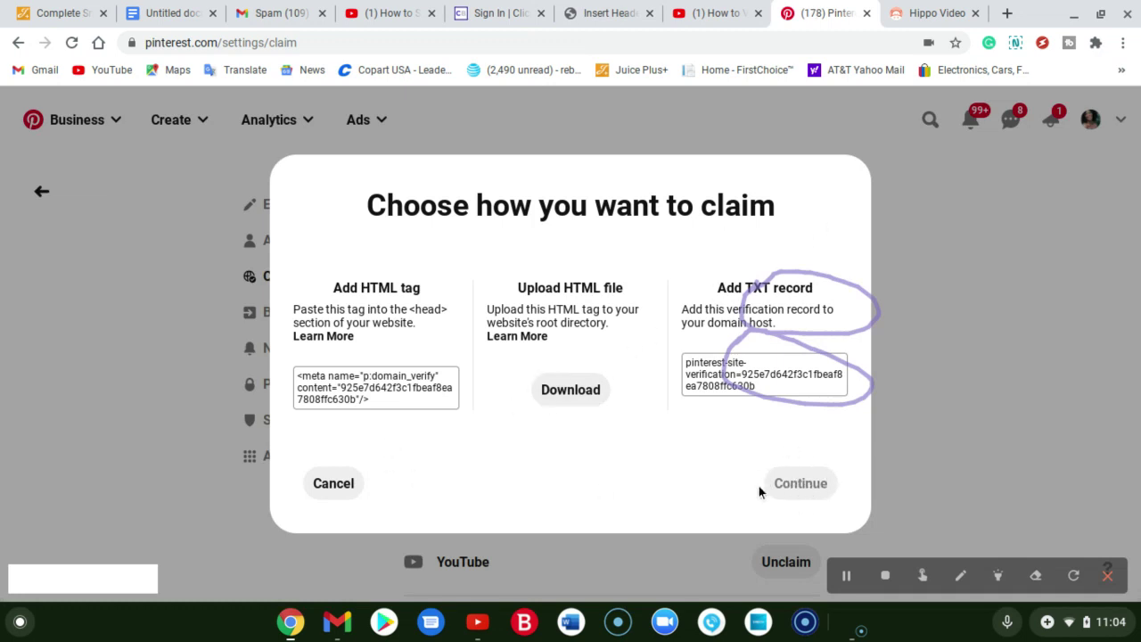
pyautogui.click(961, 575)
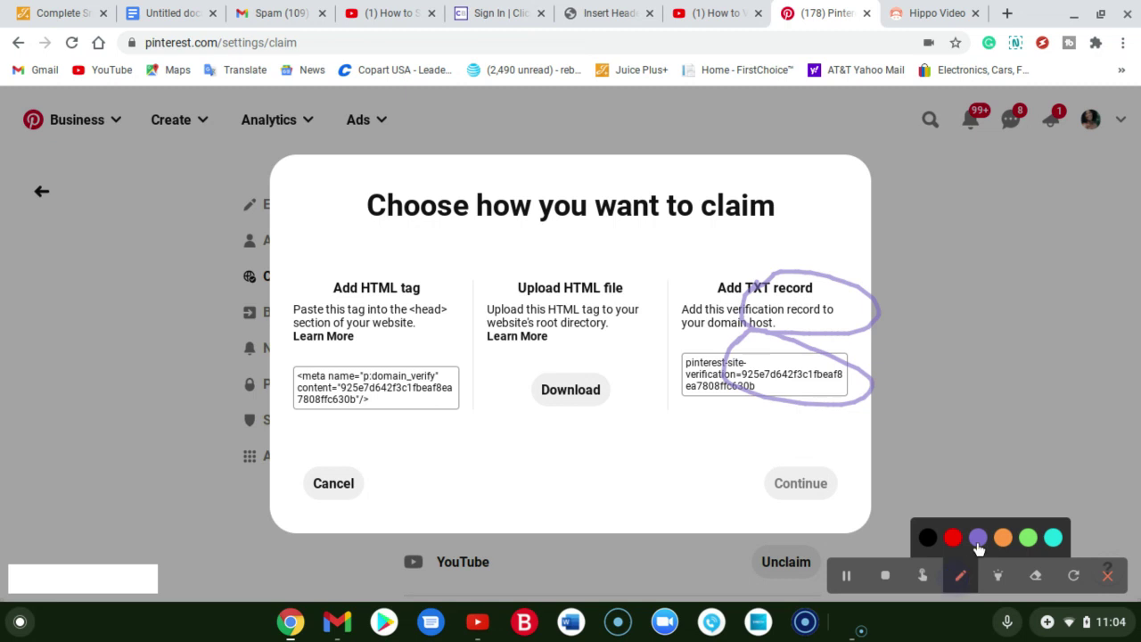
pyautogui.moveTo(783, 452)
pyautogui.mouseDown()
pyautogui.moveTo(816, 526)
pyautogui.moveTo(833, 446)
pyautogui.moveTo(767, 446)
pyautogui.mouseUp()
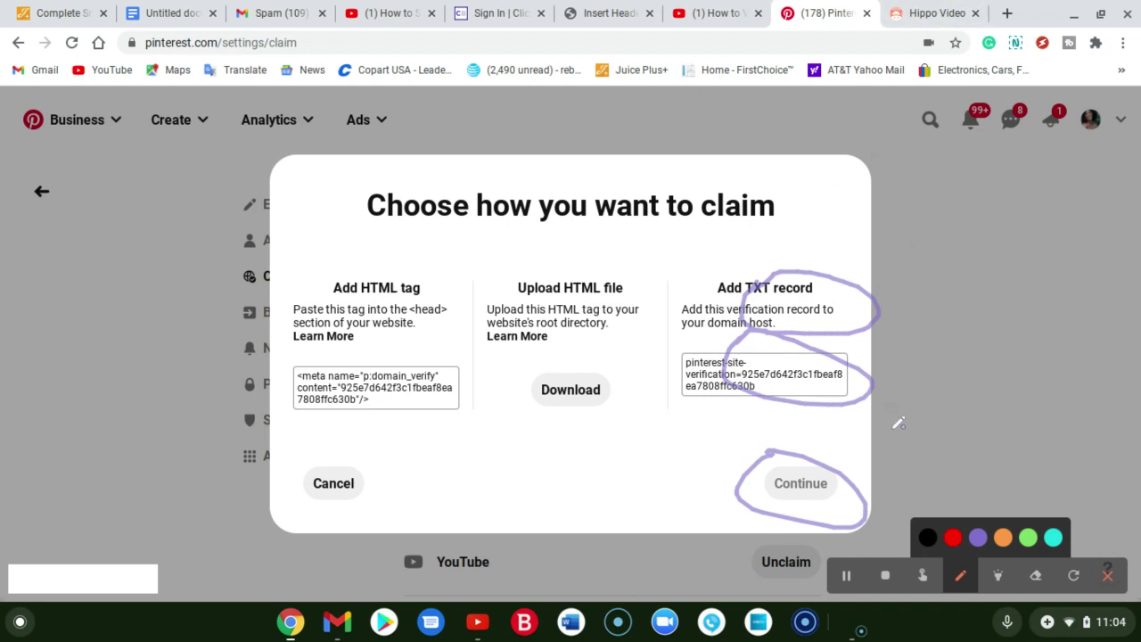
pyautogui.click(965, 567)
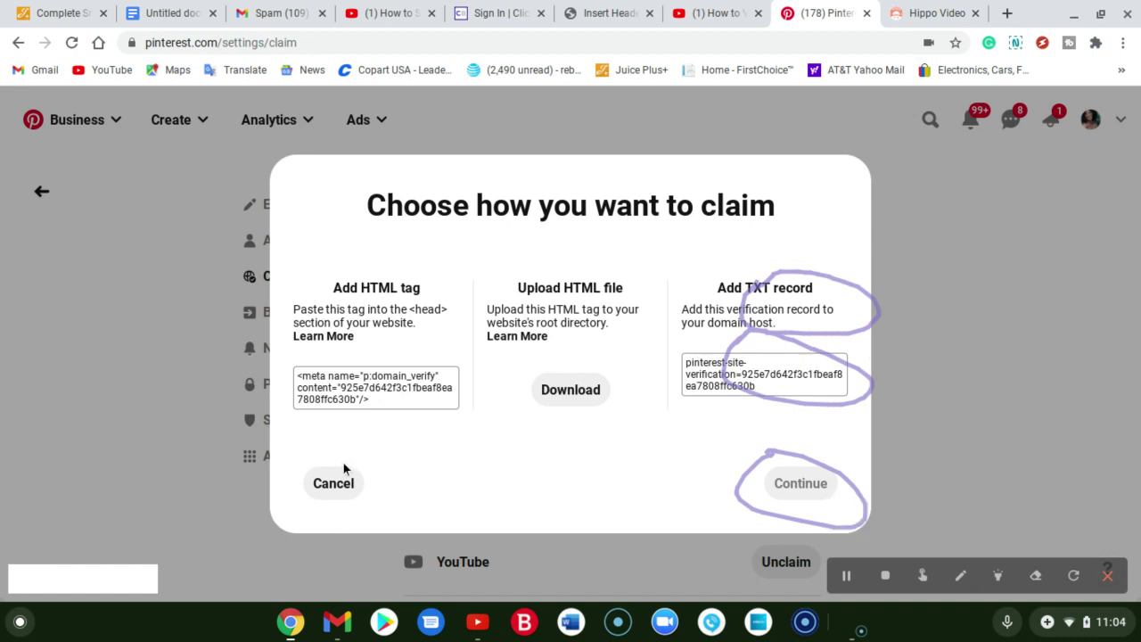
# - Cancel the website claim dialog and open the account's own Pinterest profile page
pyautogui.click(337, 486)
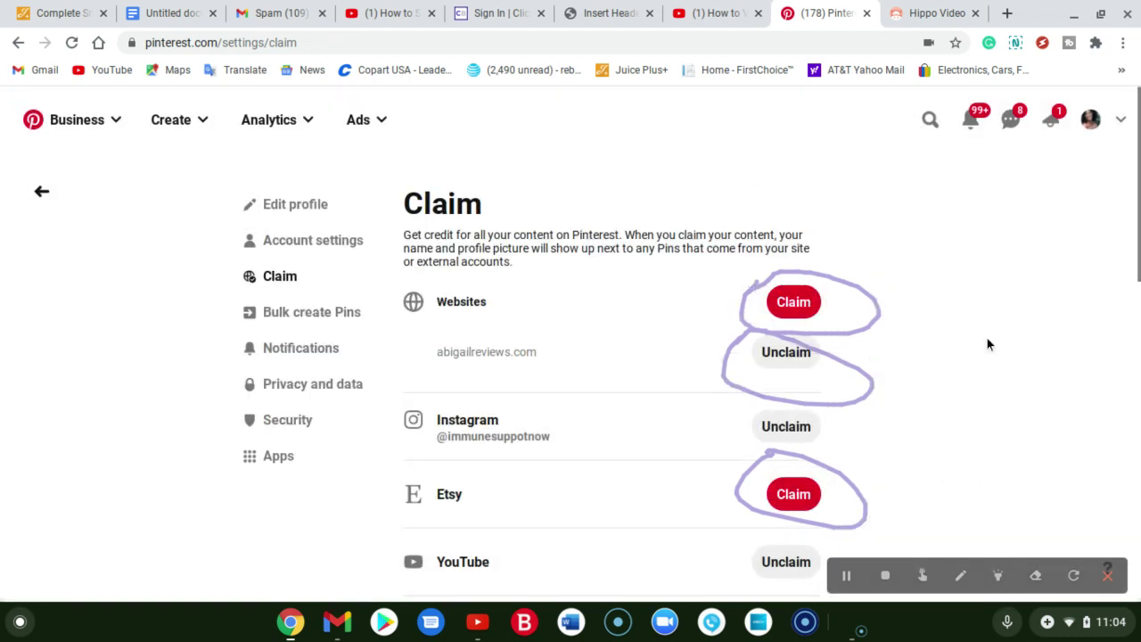
pyautogui.click(1090, 118)
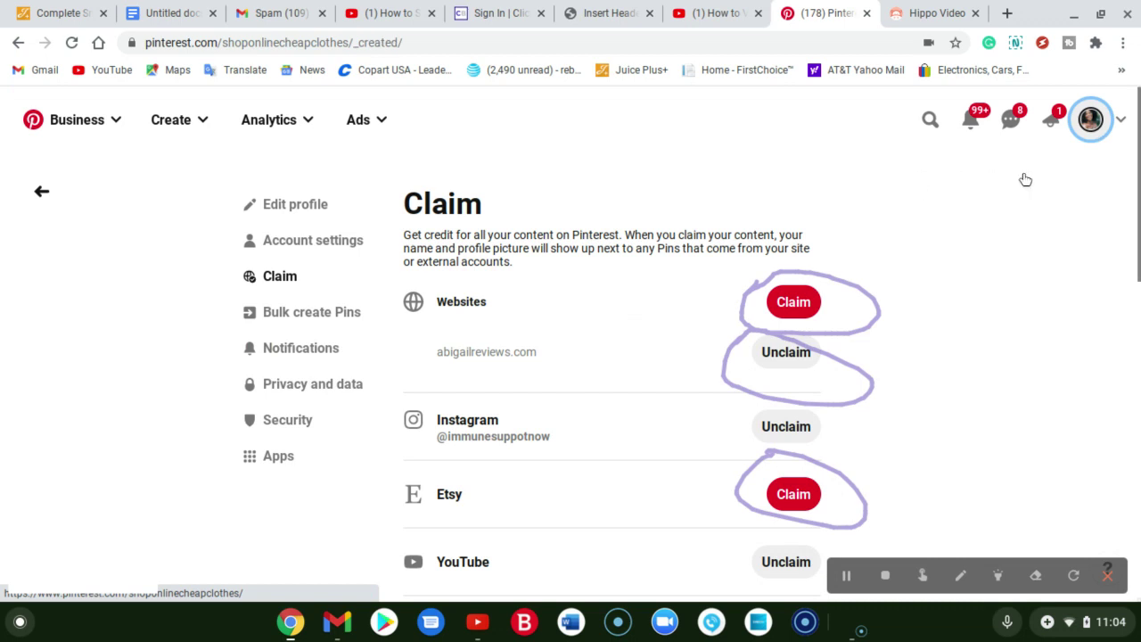